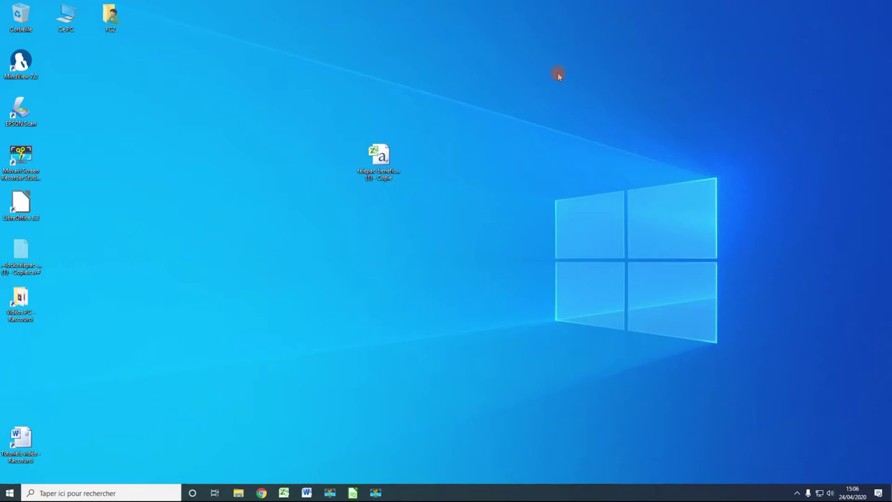
Step: Select the 112 KB telepac-beneficiaires-2010-2012 (1) - Copie CSV file on the desktop
{"action": "left_click", "coordinate": [380, 158]}
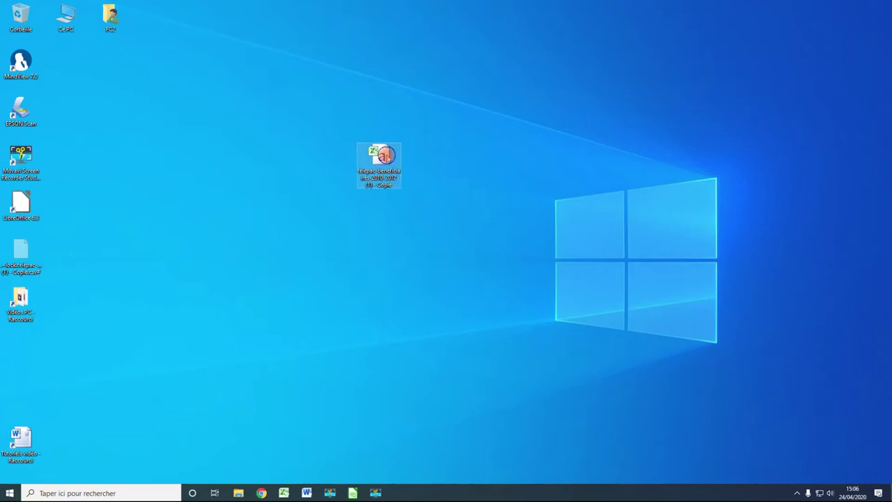
Step: Open the telepac CSV copy in Notepad++ and scroll through its 1,334 lines and back to the top
{"action": "right_click", "coordinate": [386, 155]}
{"action": "left_click", "coordinate": [451, 224]}
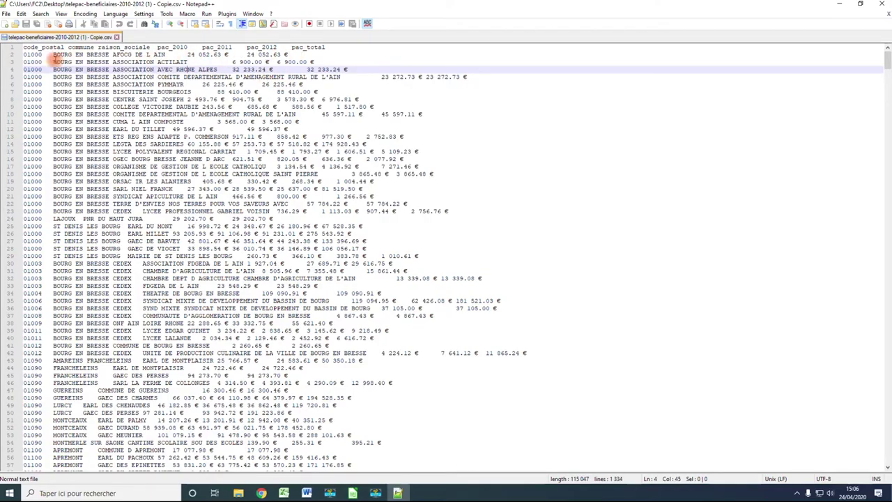
{"action": "mouse_move", "coordinate": [886, 58]}
{"action": "left_mouse_down"}
{"action": "mouse_move", "coordinate": [877, 361]}
{"action": "mouse_move", "coordinate": [886, 460]}
{"action": "left_mouse_up"}
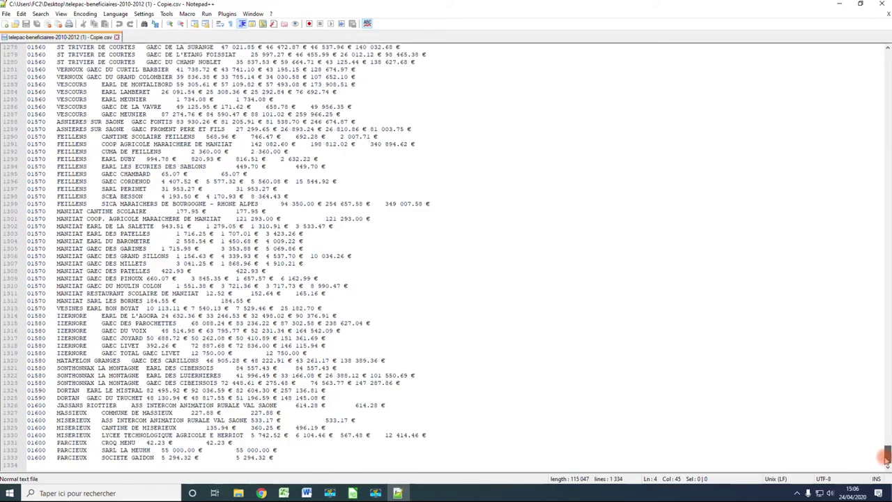
{"action": "left_click_drag", "start_coordinate": [886, 460], "coordinate": [888, 41]}
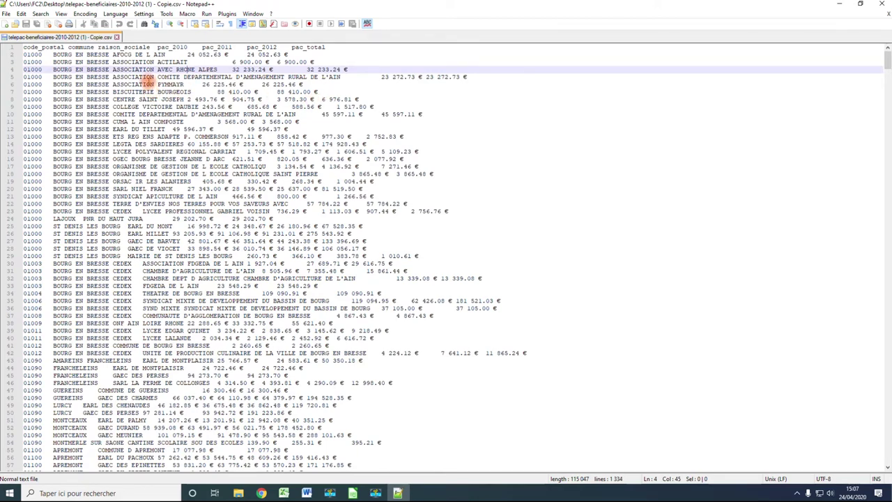
{"action": "left_click", "coordinate": [46, 54]}
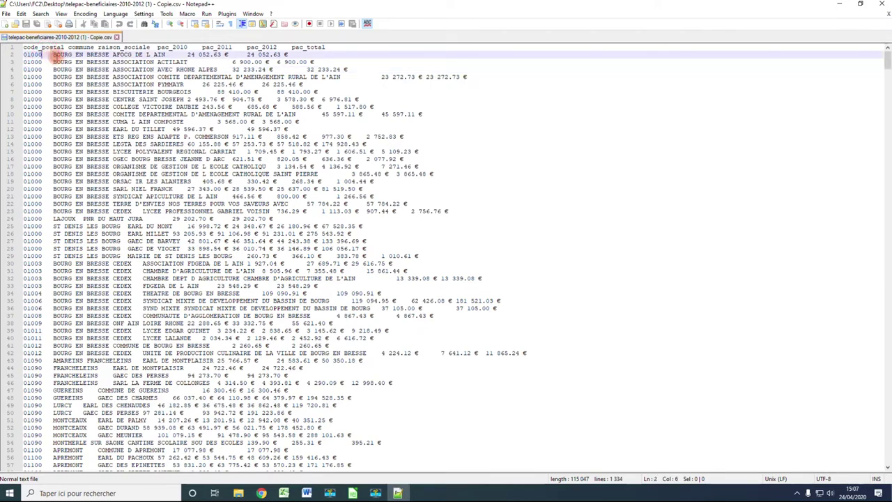
{"action": "left_click", "coordinate": [174, 54]}
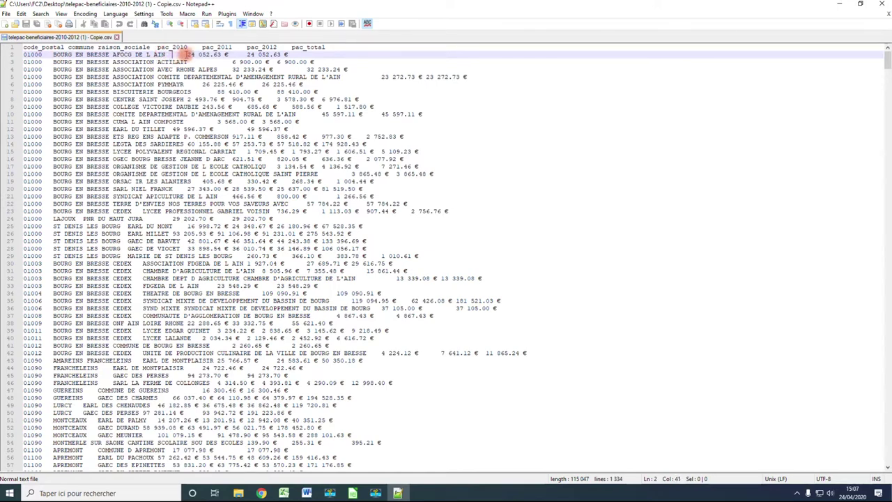
{"action": "left_click", "coordinate": [187, 55]}
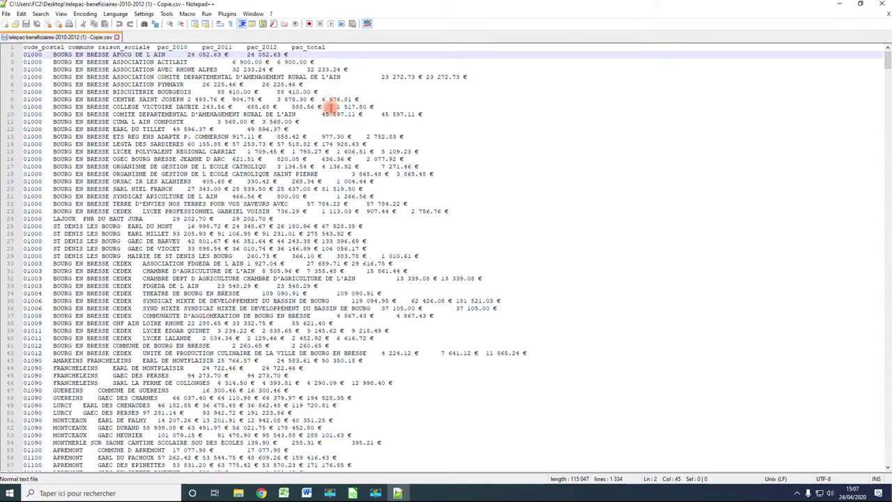
{"action": "left_click", "coordinate": [199, 77]}
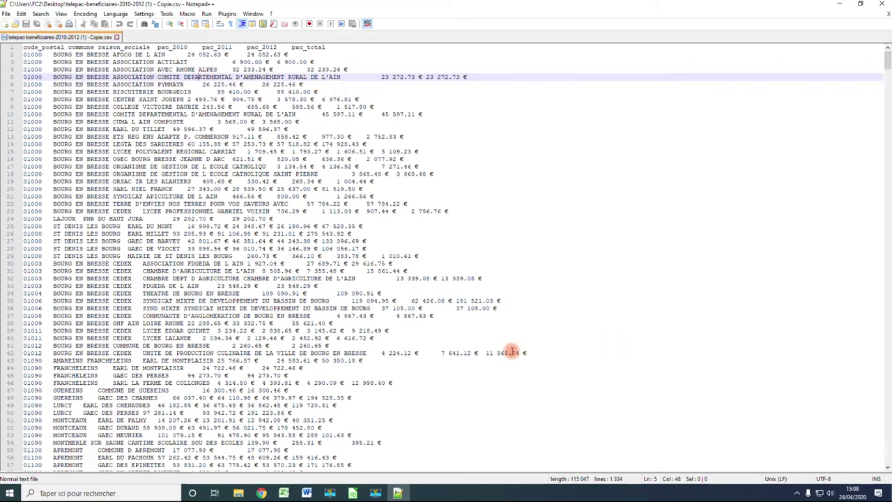
{"action": "key", "text": "F9"}
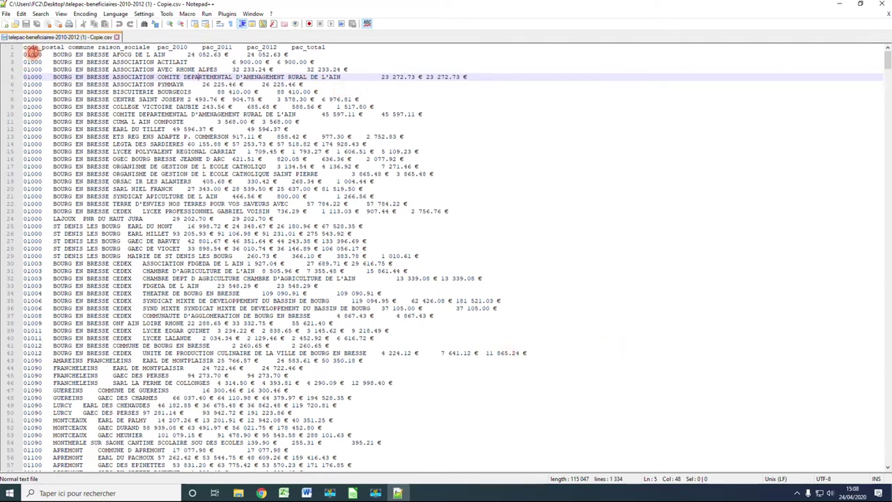
{"action": "left_click_drag", "start_coordinate": [25, 55], "coordinate": [415, 300]}
{"action": "left_click", "coordinate": [289, 137]}
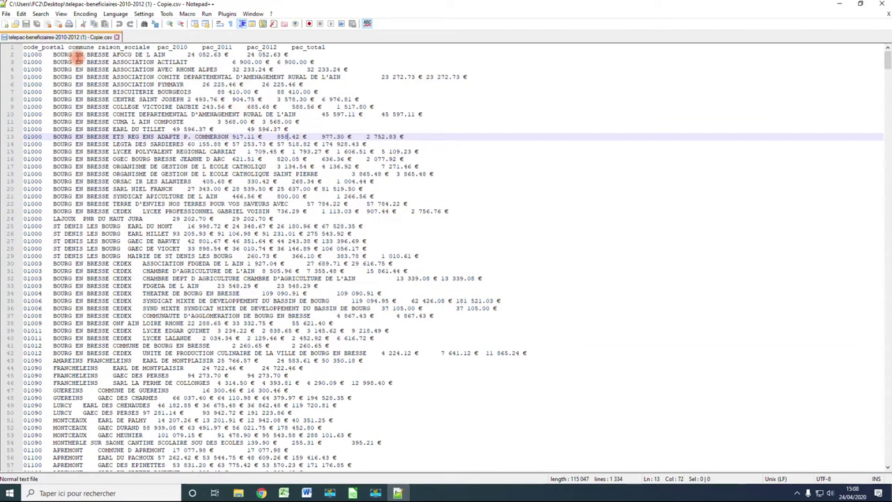
{"action": "left_click", "coordinate": [28, 47]}
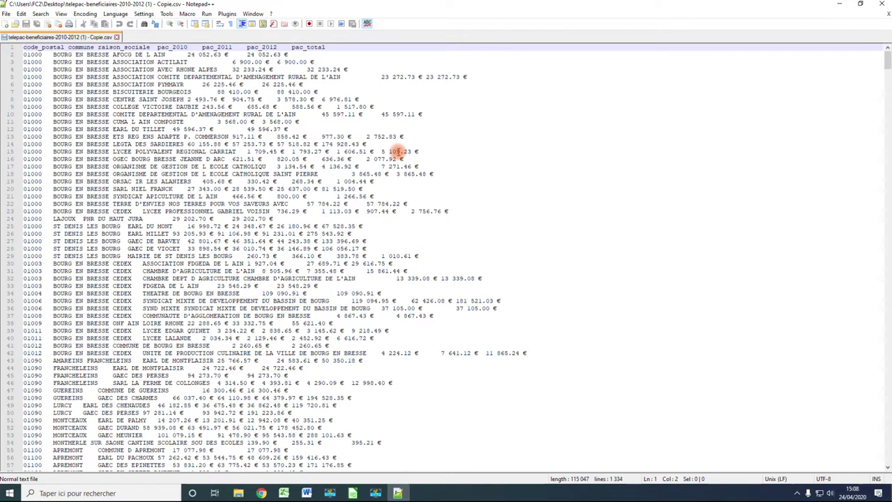
{"action": "left_click", "coordinate": [880, 4]}
Step: Close Notepad++ and start a blank Excel workbook, Classeur1, showing the Données tab
{"action": "left_click", "coordinate": [882, 5]}
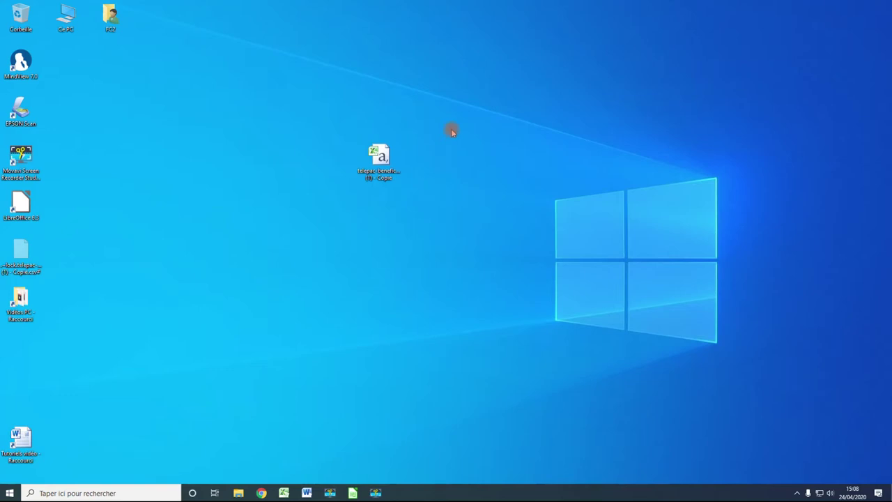
{"action": "left_click", "coordinate": [284, 492]}
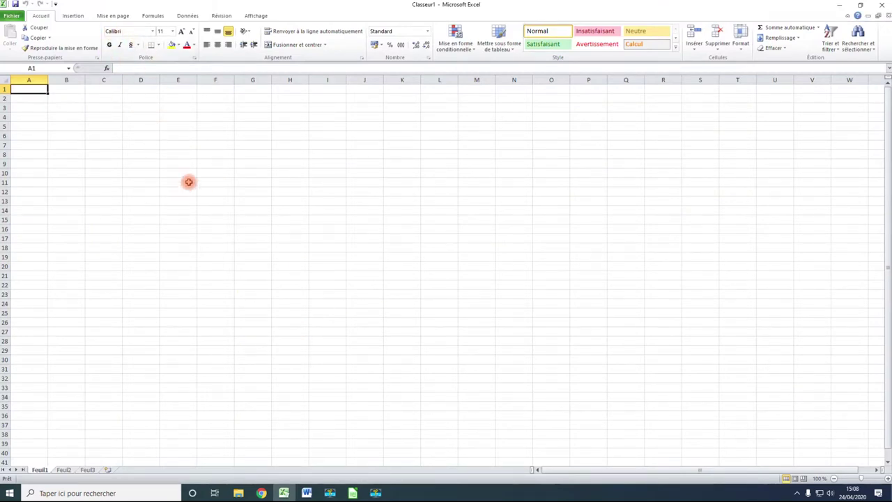
{"action": "left_click", "coordinate": [187, 16]}
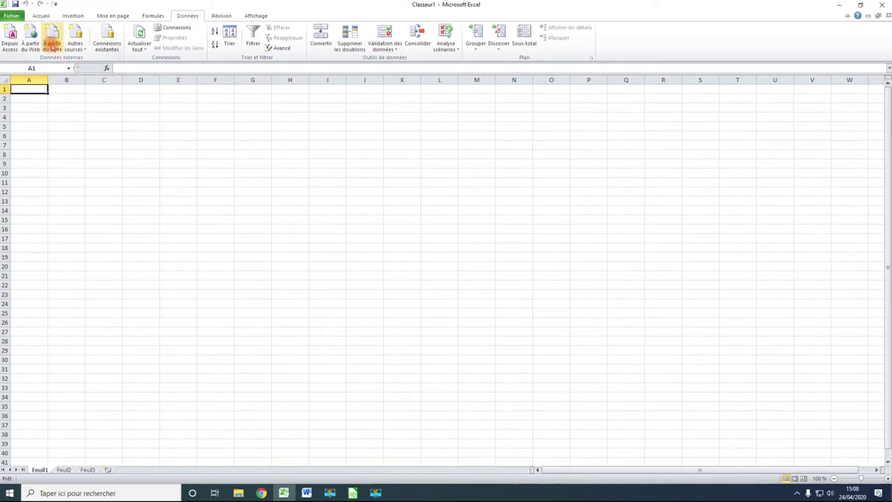
Step: Import the telepac CSV copy from the Bureau folder as a text file with À partir du texte
{"action": "left_click", "coordinate": [54, 41]}
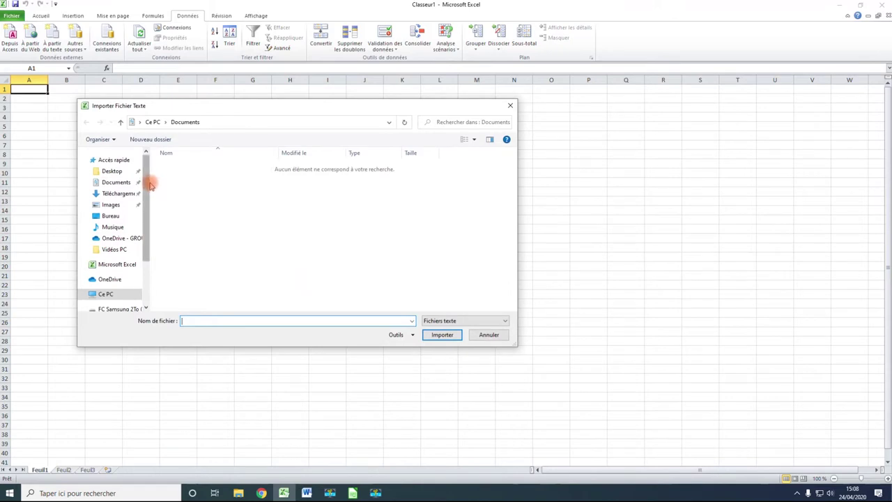
{"action": "scroll", "coordinate": [150, 186], "scroll_direction": "down", "scroll_amount": 1}
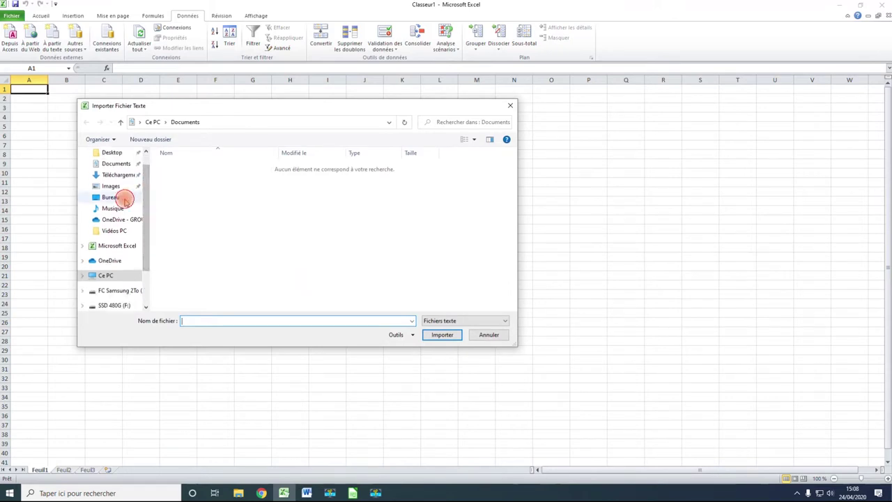
{"action": "left_click", "coordinate": [118, 197]}
{"action": "double_click", "coordinate": [190, 168]}
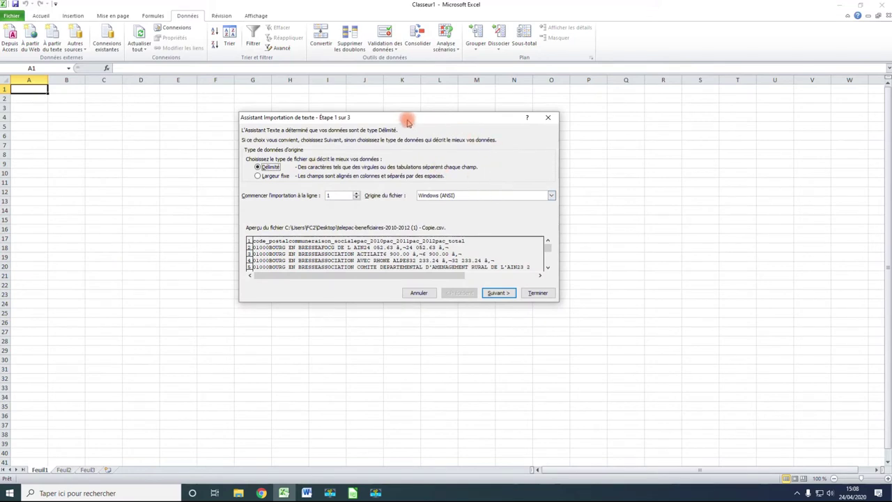
Step: Set the file origin to 65001 : Unicode (UTF-8) and advance to wizard step 2
{"action": "mouse_move", "coordinate": [411, 119]}
{"action": "left_mouse_down"}
{"action": "mouse_move", "coordinate": [413, 128]}
{"action": "mouse_move", "coordinate": [411, 116]}
{"action": "left_mouse_up"}
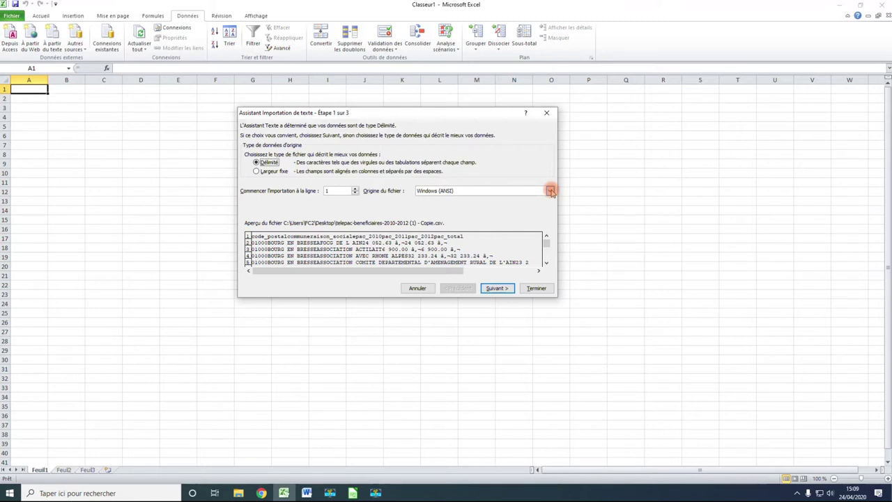
{"action": "left_click", "coordinate": [550, 191]}
{"action": "left_click_drag", "start_coordinate": [550, 210], "coordinate": [550, 228]}
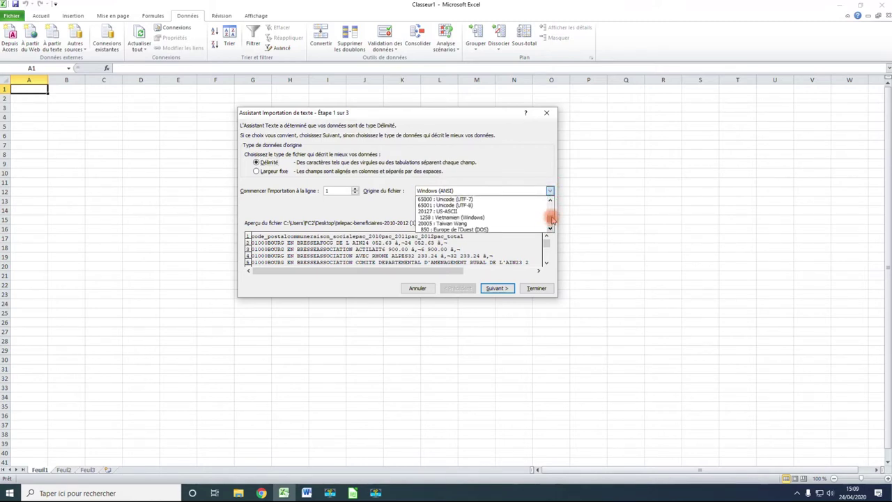
{"action": "left_click", "coordinate": [465, 208]}
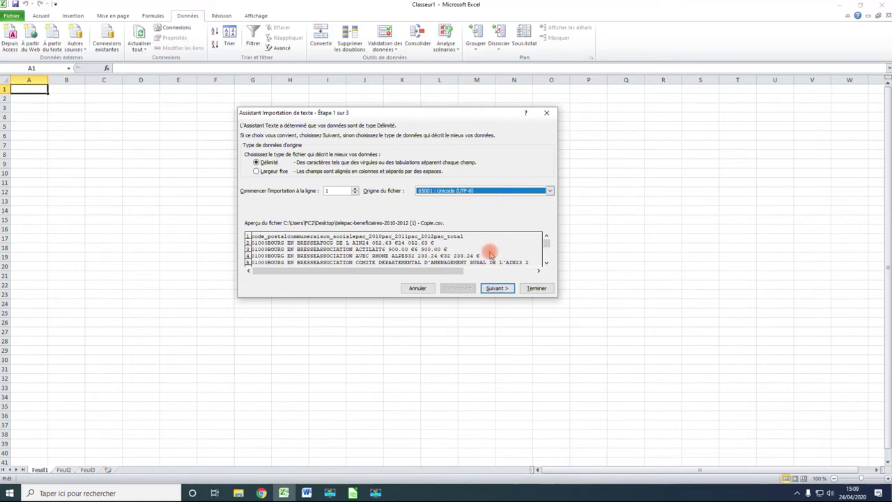
{"action": "left_click", "coordinate": [498, 288]}
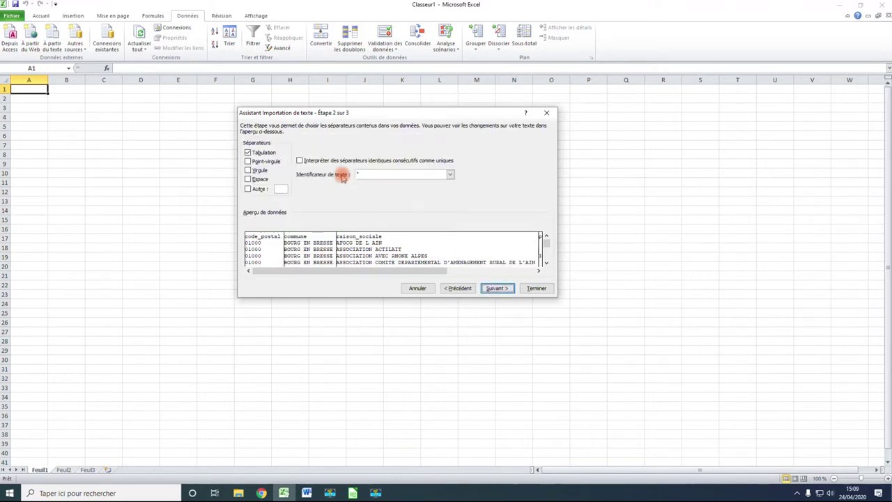
Step: Keep Tabulation as the separator, splitting code_postal, commune and raison_sociale, and advance to step 3
{"action": "left_click", "coordinate": [264, 153]}
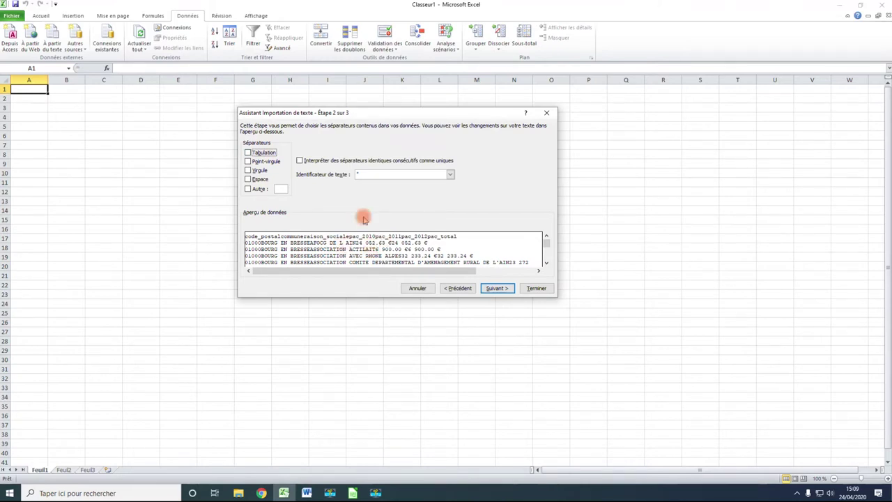
{"action": "left_click", "coordinate": [248, 153]}
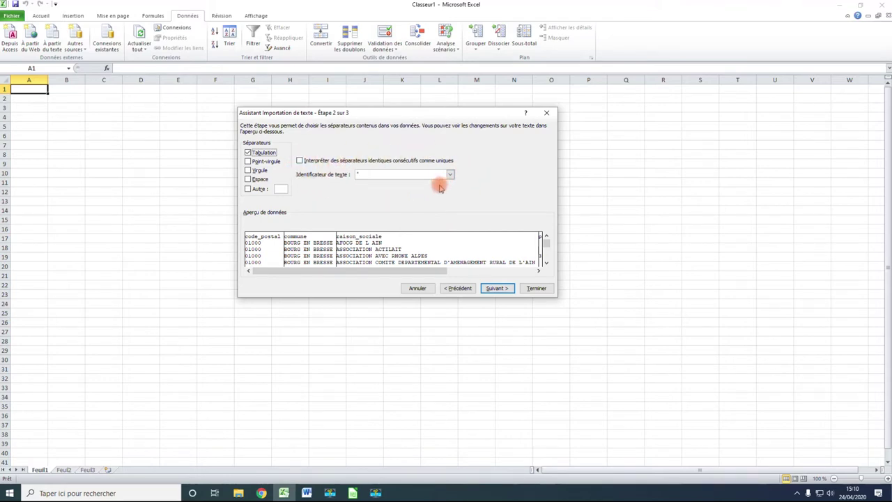
{"action": "left_click", "coordinate": [498, 289]}
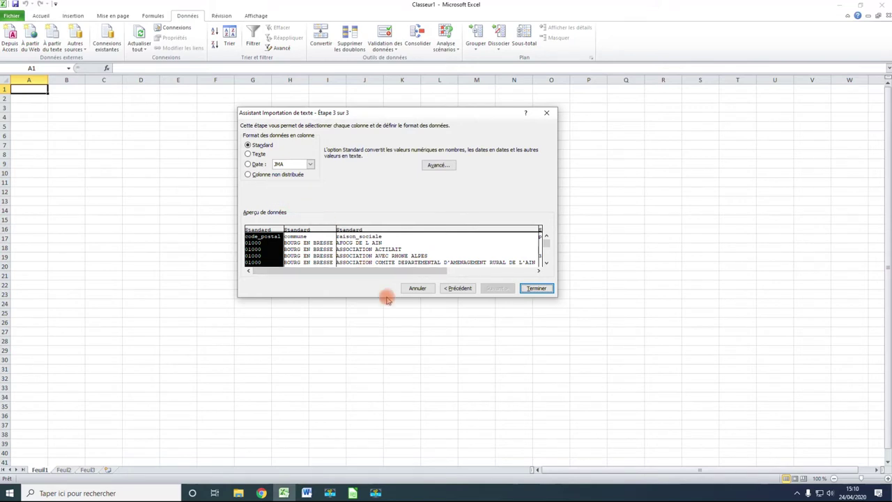
Step: Scroll the data preview to the pac_2010–pac_2012 amount columns and select the pac_2011 column
{"action": "left_click_drag", "start_coordinate": [357, 273], "coordinate": [471, 271]}
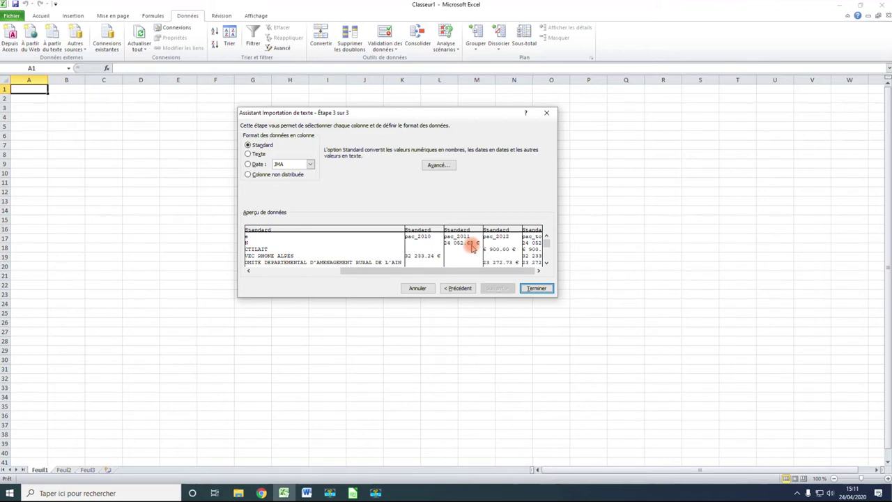
{"action": "left_click", "coordinate": [472, 248]}
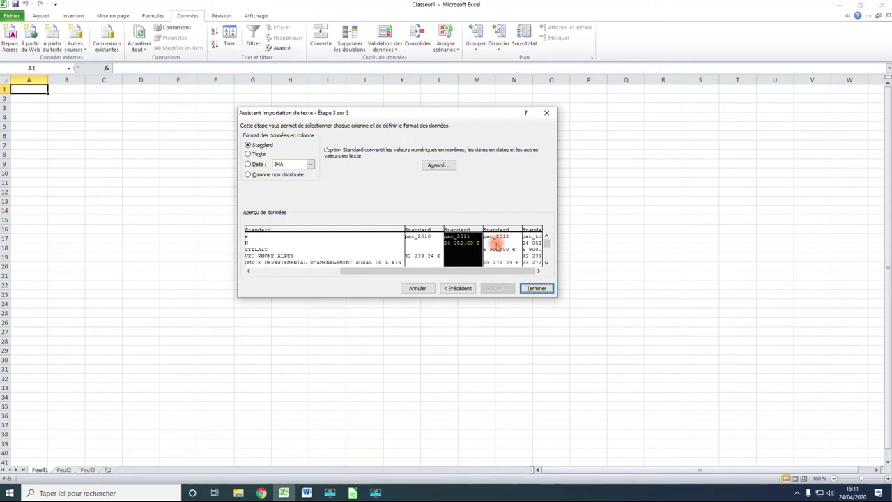
Step: Confirm the Avancé decimal and thousands separators, finish the wizard, and target cell $A$1 of the existing sheet
{"action": "left_click", "coordinate": [436, 167]}
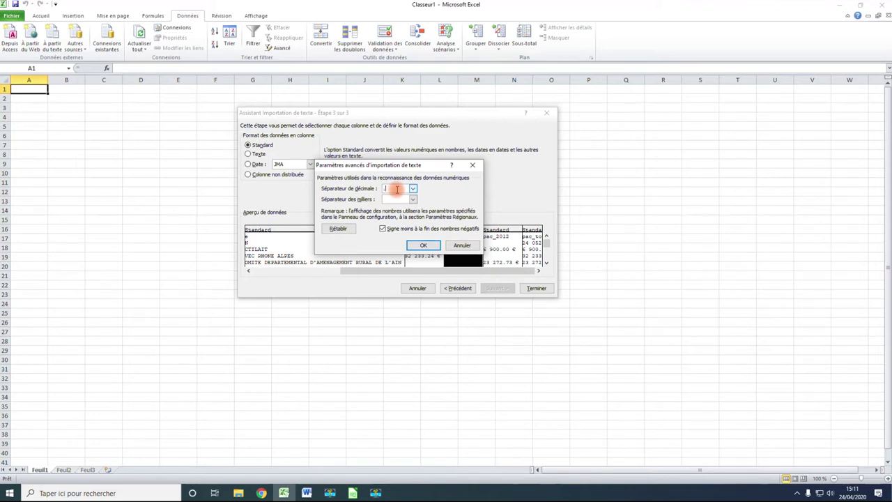
{"action": "left_click", "coordinate": [423, 244]}
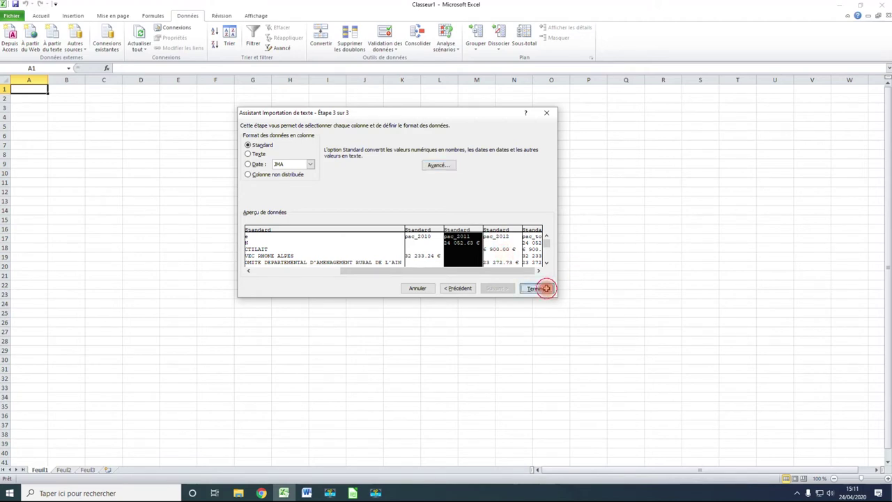
{"action": "left_click", "coordinate": [537, 287]}
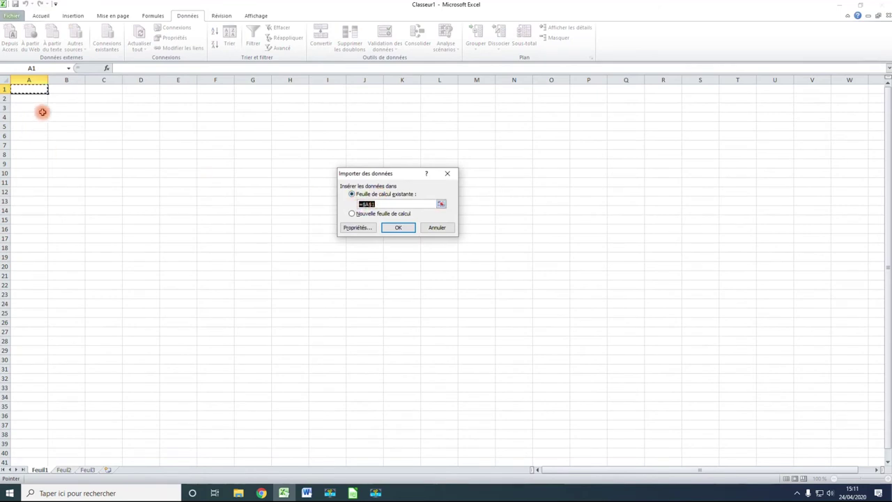
{"action": "left_click", "coordinate": [395, 228]}
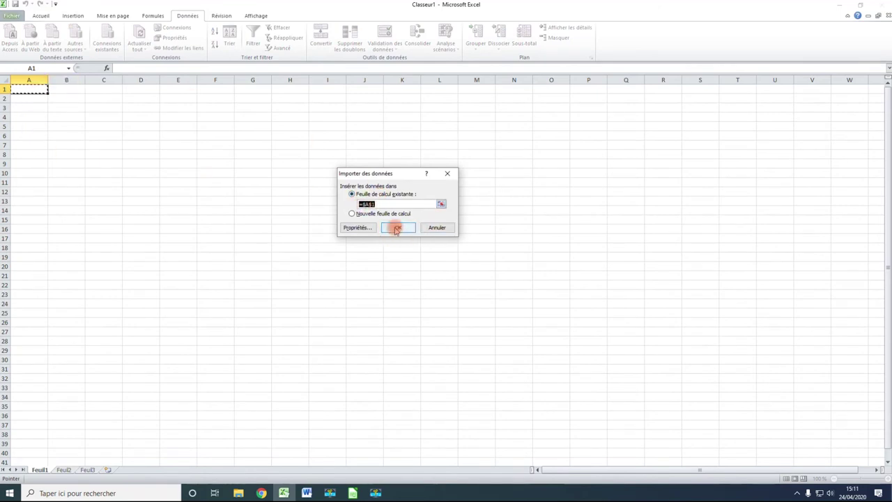
Step: Check the pac_total column G and cell G6 hold numeric amounts, then quit Excel without saving
{"action": "left_click", "coordinate": [523, 104]}
{"action": "left_click", "coordinate": [524, 89]}
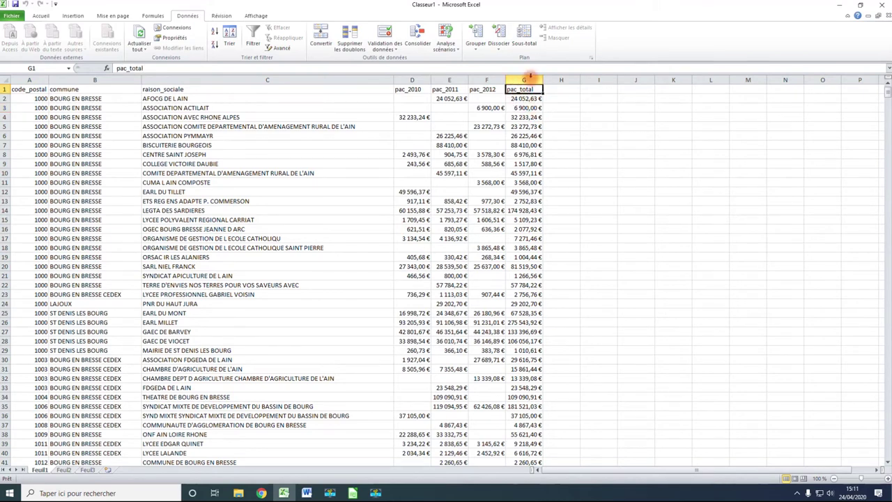
{"action": "left_click", "coordinate": [530, 81]}
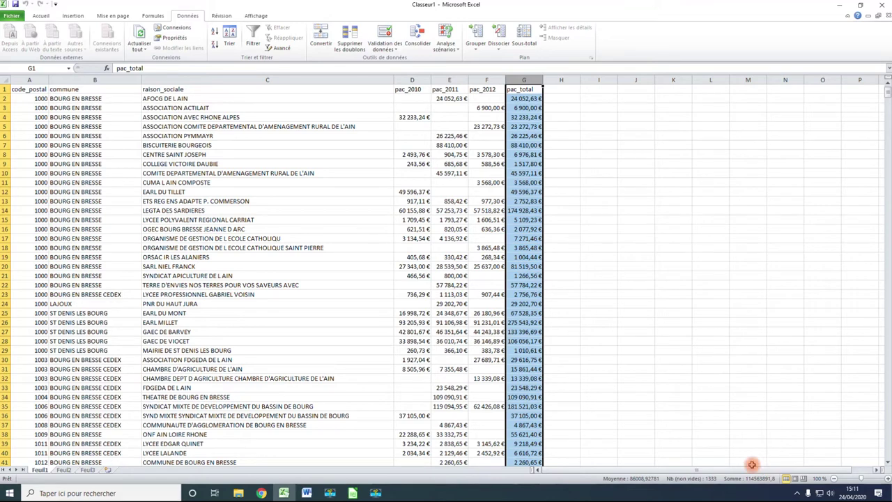
{"action": "left_click", "coordinate": [529, 117]}
{"action": "left_click", "coordinate": [524, 135]}
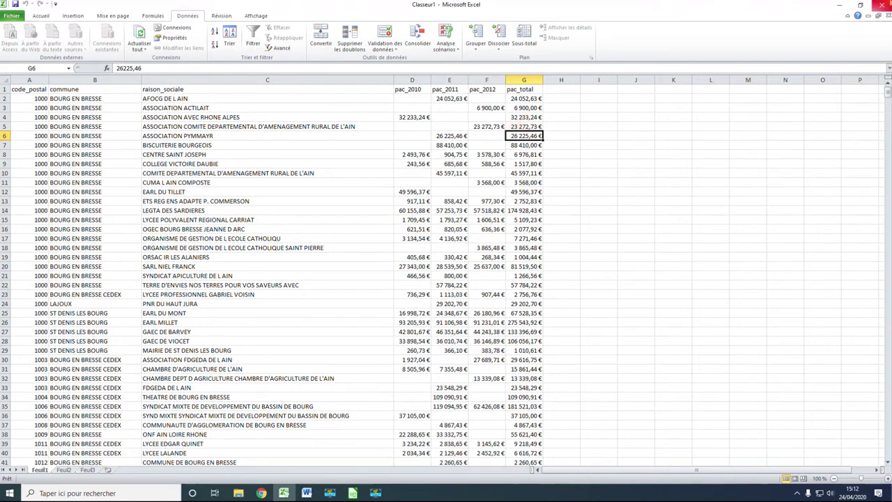
{"action": "left_click", "coordinate": [882, 6]}
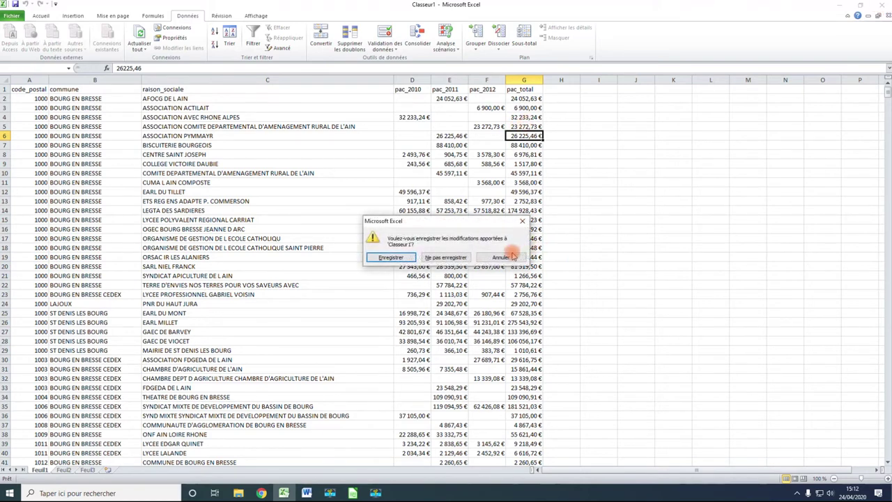
{"action": "left_click", "coordinate": [447, 258]}
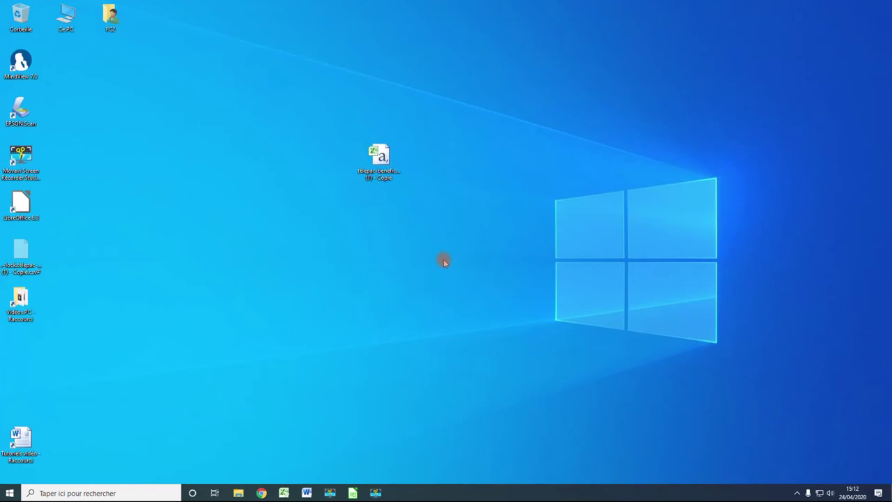
Step: Open the telepac CSV copy with LibreOffice through the desktop's Ouvrir avec menu
{"action": "right_click", "coordinate": [377, 167]}
{"action": "mouse_move", "coordinate": [418, 266]}
{"action": "left_click", "coordinate": [661, 277]}
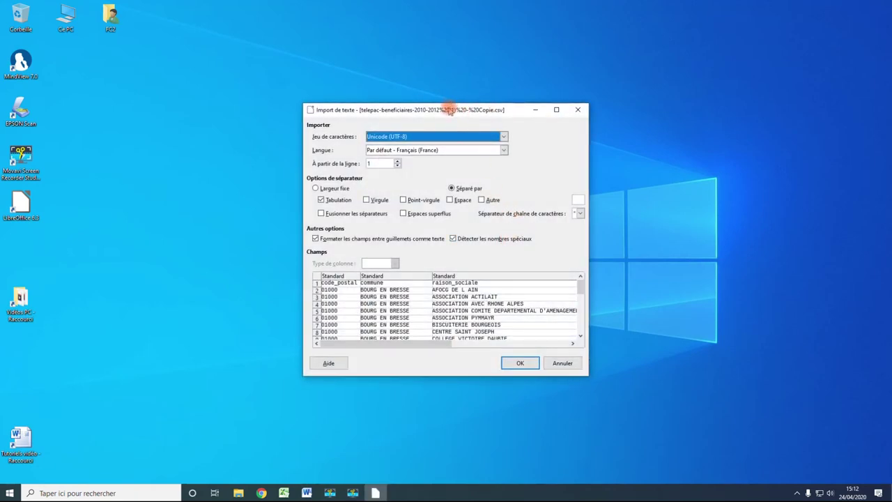
Step: Import the telepac CSV as Unicode (UTF-8) text separated by tabs
{"action": "left_click_drag", "start_coordinate": [450, 109], "coordinate": [448, 97]}
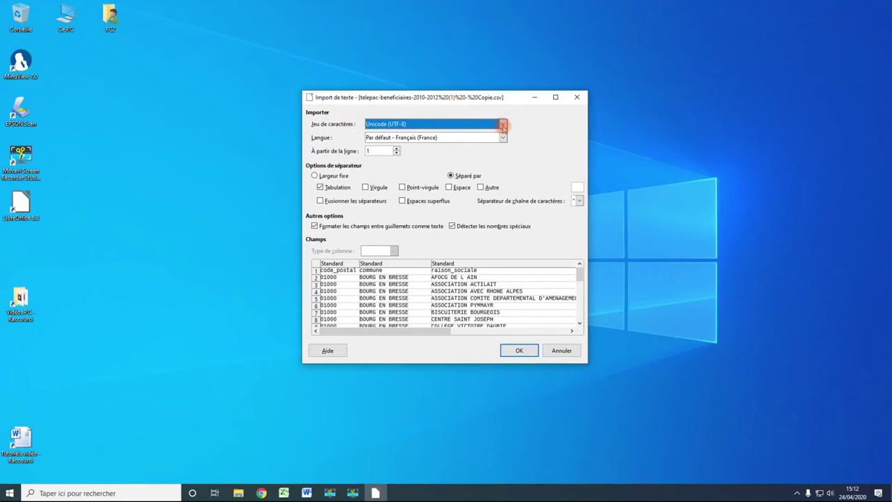
{"action": "left_click", "coordinate": [503, 124]}
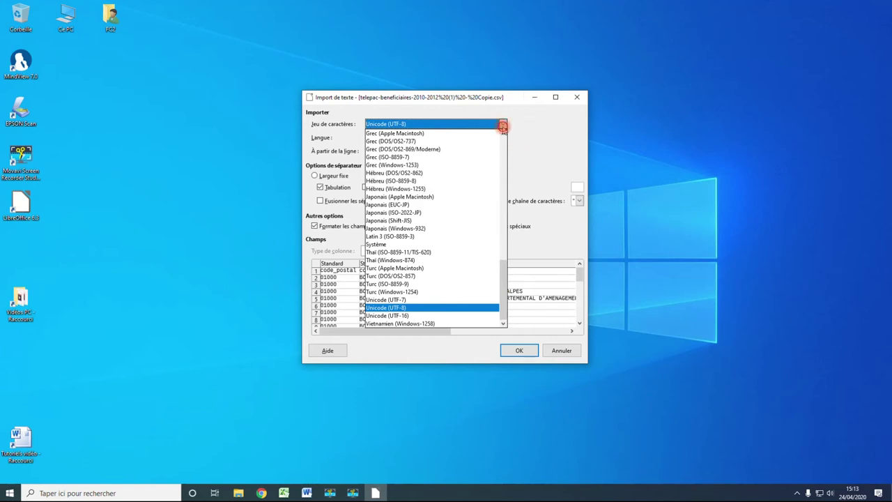
{"action": "left_click", "coordinate": [502, 126]}
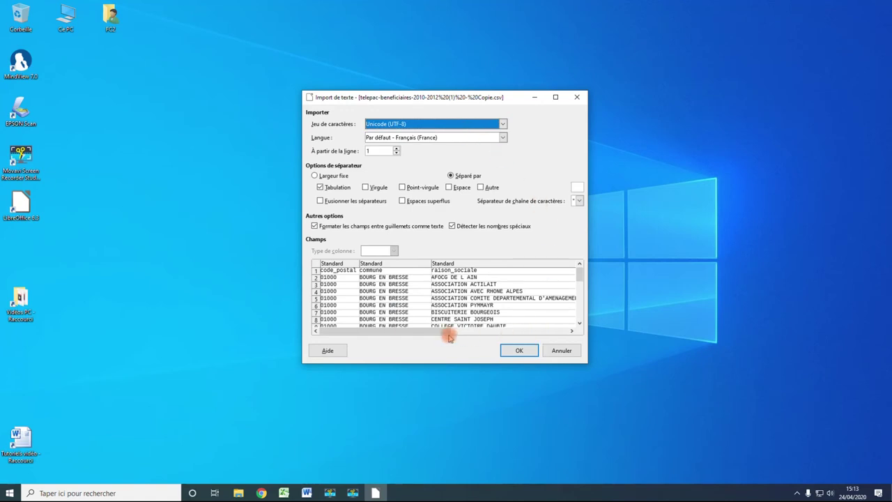
{"action": "left_click_drag", "start_coordinate": [427, 331], "coordinate": [530, 307]}
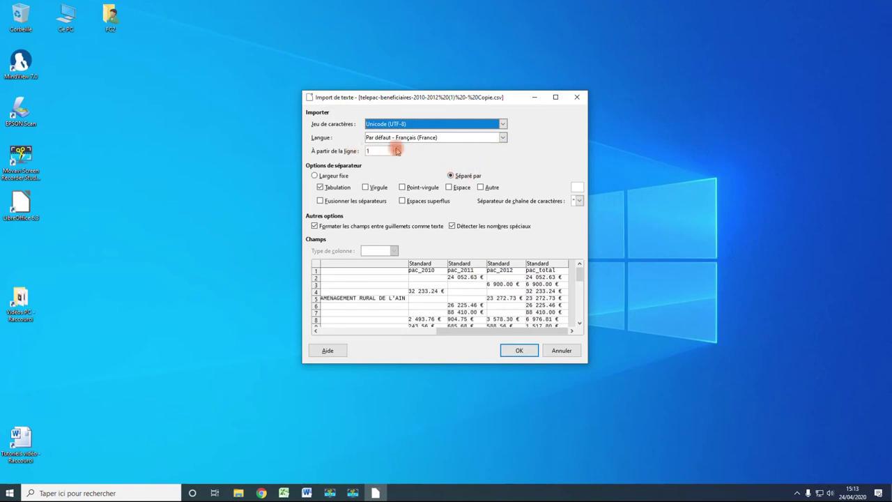
{"action": "left_click", "coordinate": [337, 188]}
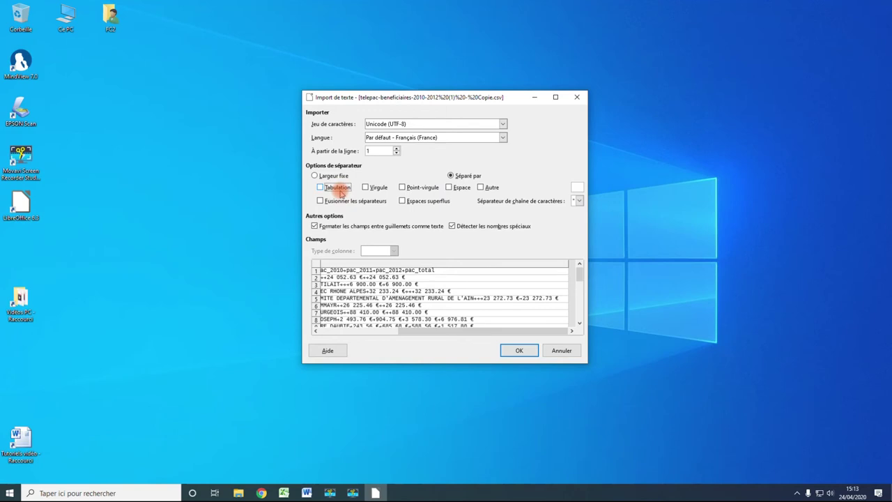
{"action": "left_click", "coordinate": [340, 191]}
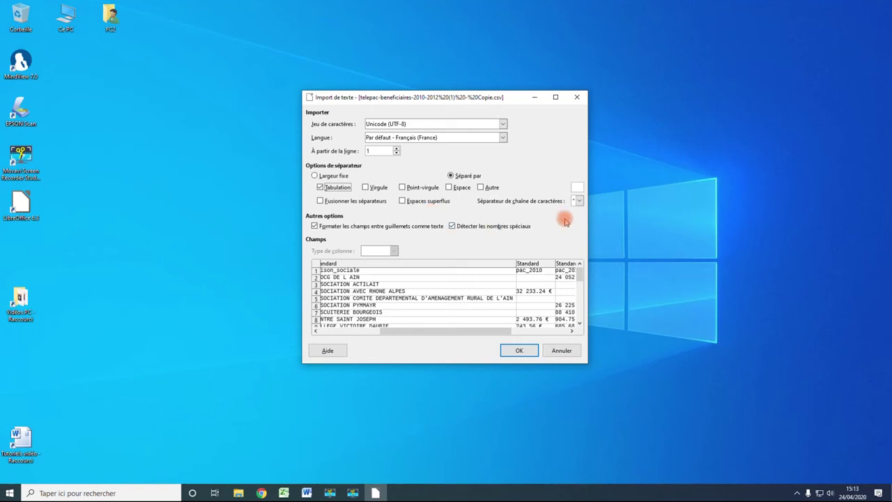
{"action": "left_click", "coordinate": [517, 349]}
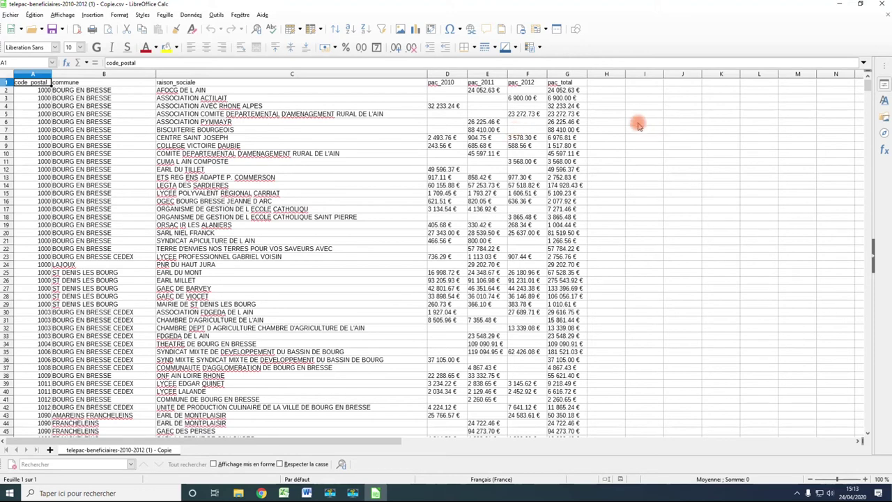
Step: Test the G6 amount with =G6*1 in H6, then delete the #VALEUR! result
{"action": "left_click", "coordinate": [569, 74]}
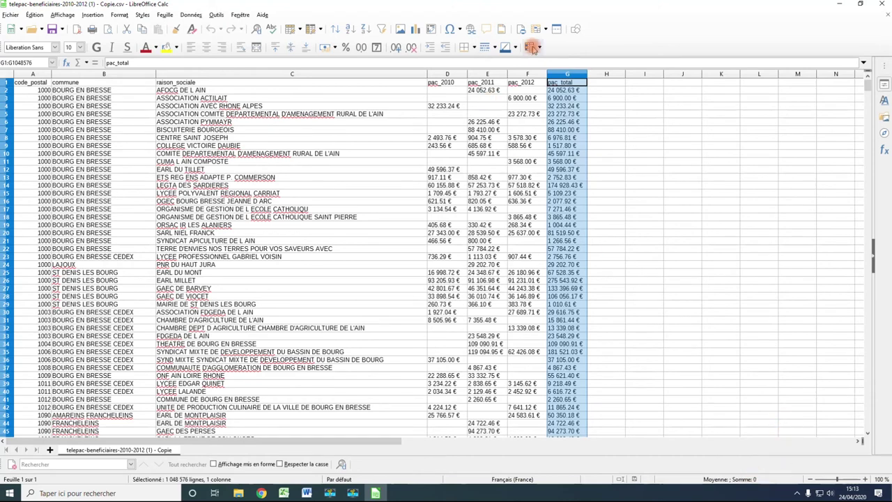
{"action": "left_click", "coordinate": [567, 123]}
{"action": "double_click", "coordinate": [606, 121]}
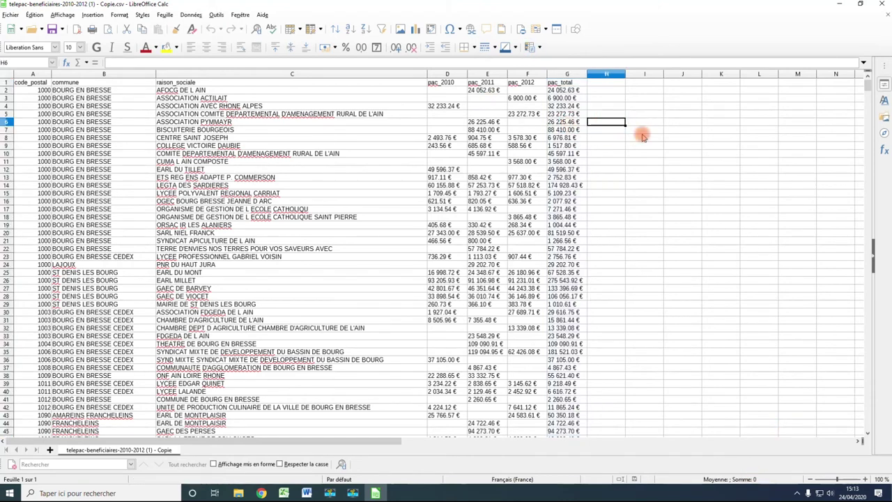
{"action": "type", "text": "="}
{"action": "left_click", "coordinate": [567, 121]}
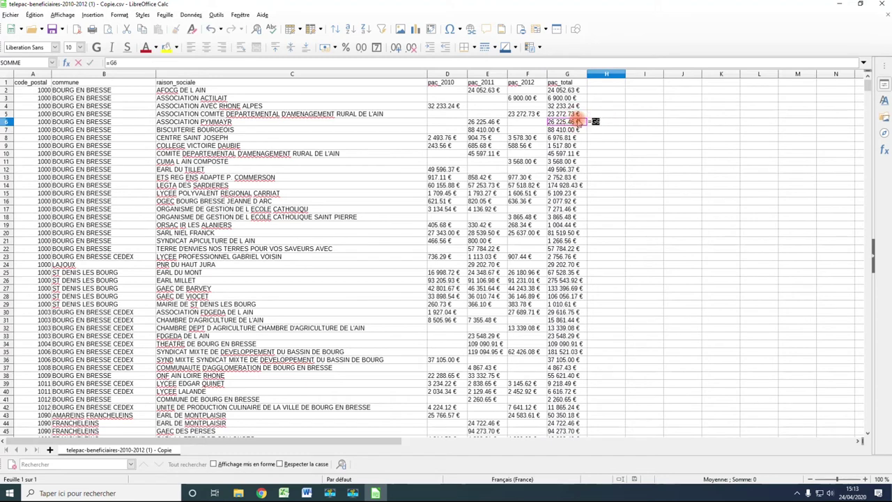
{"action": "type", "text": "*1"}
{"action": "key", "text": "Return"}
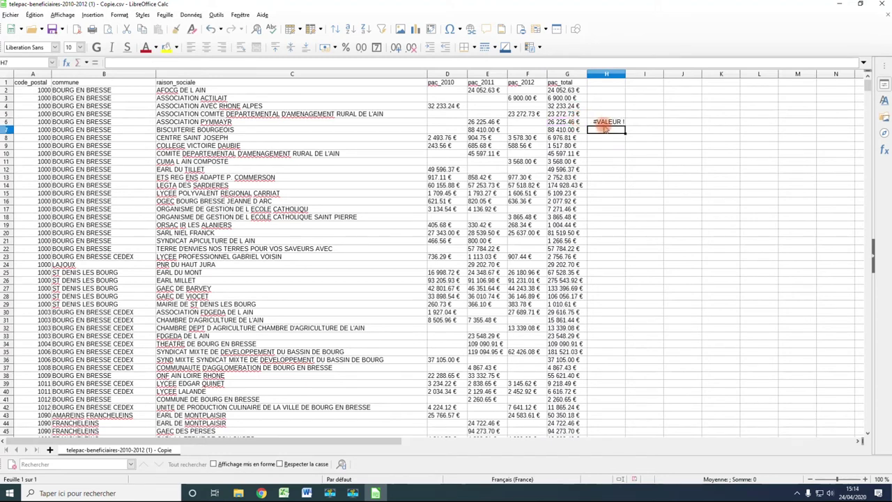
{"action": "left_click", "coordinate": [604, 122]}
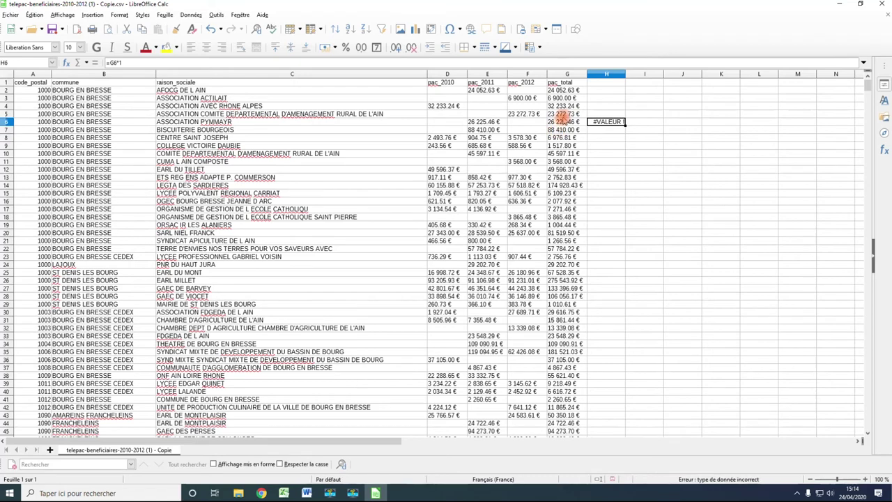
{"action": "key", "text": "Delete"}
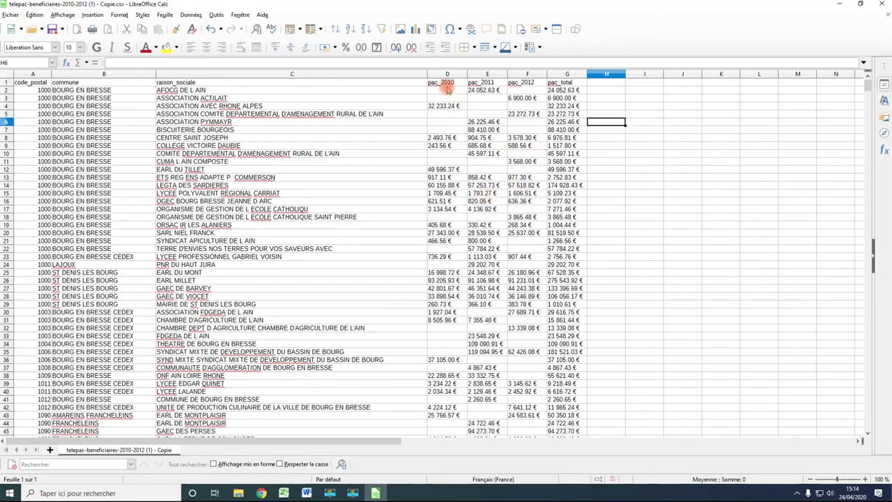
Step: Replace every '.' with ',' in columns D to G (pac_2010 to pac_total)
{"action": "left_click_drag", "start_coordinate": [446, 74], "coordinate": [584, 75]}
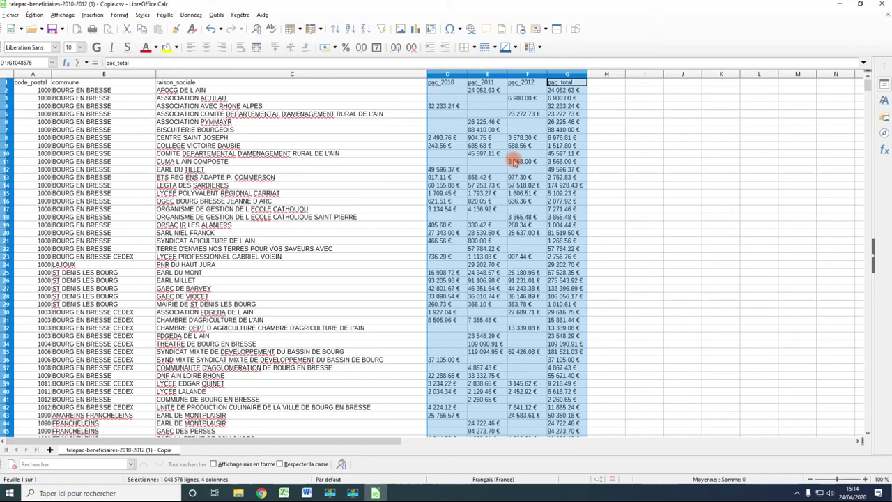
{"action": "key", "text": "ctrl+h"}
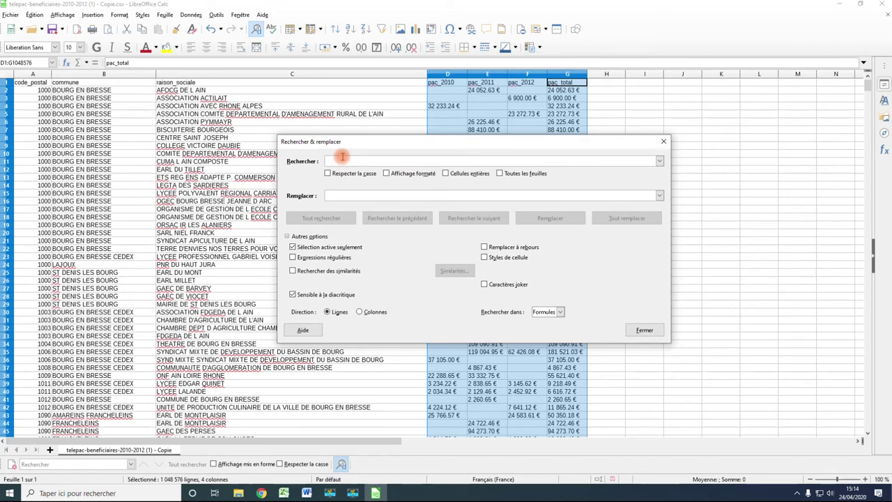
{"action": "type", "text": "."}
{"action": "left_click", "coordinate": [345, 193]}
{"action": "type", "text": ","}
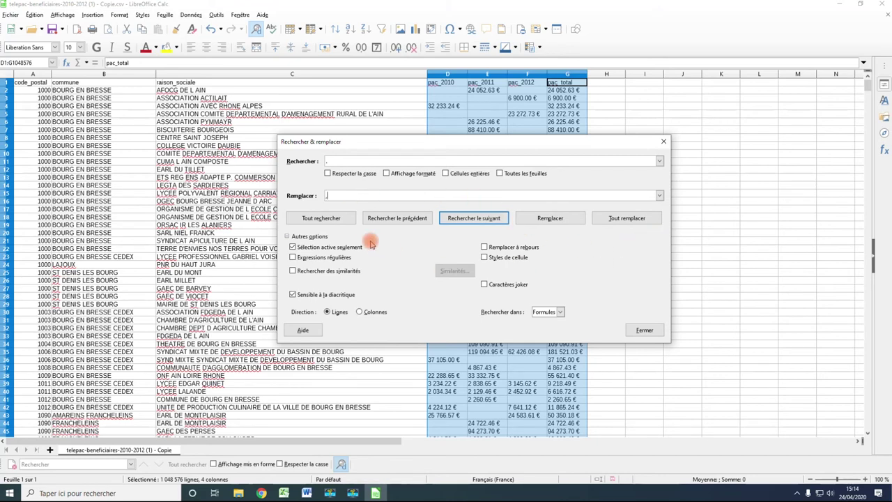
{"action": "left_click", "coordinate": [629, 219]}
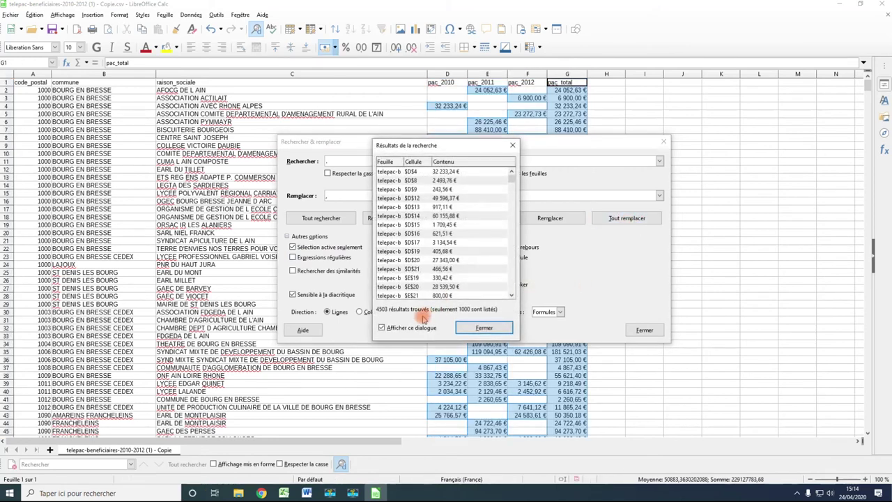
{"action": "left_click", "coordinate": [496, 325]}
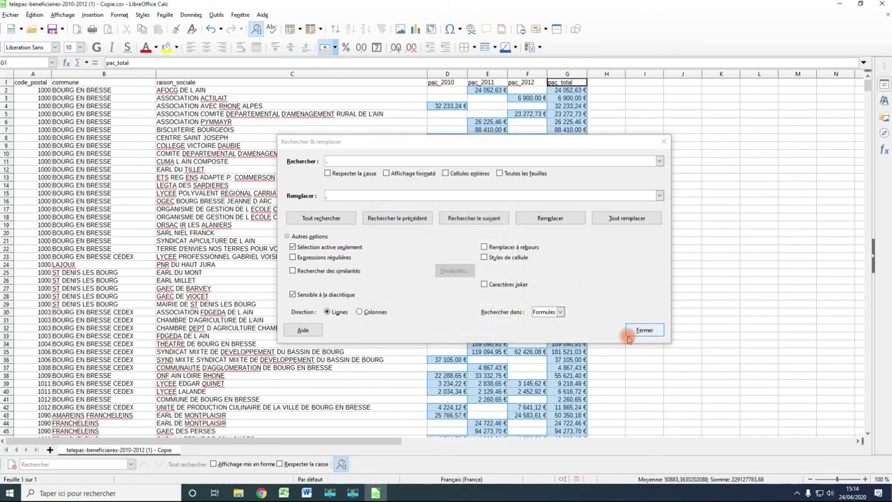
{"action": "left_click", "coordinate": [677, 326]}
{"action": "left_click", "coordinate": [643, 330]}
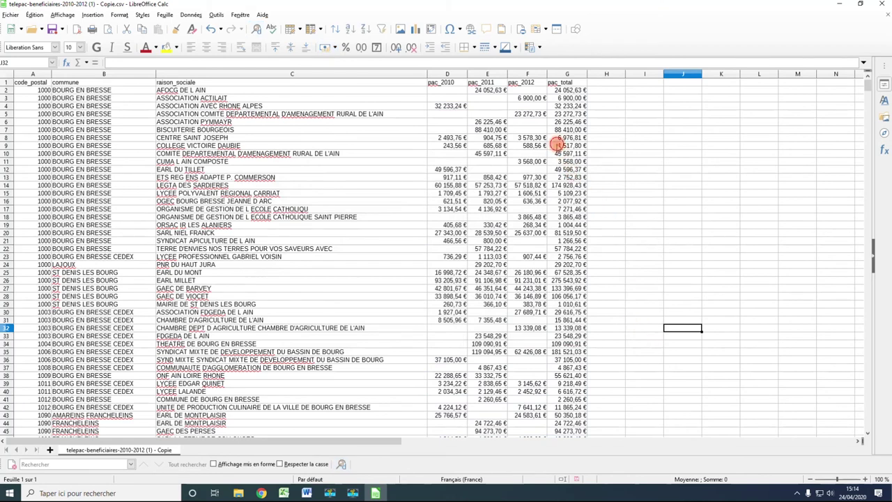
{"action": "left_click", "coordinate": [557, 145]}
{"action": "left_click", "coordinate": [566, 114]}
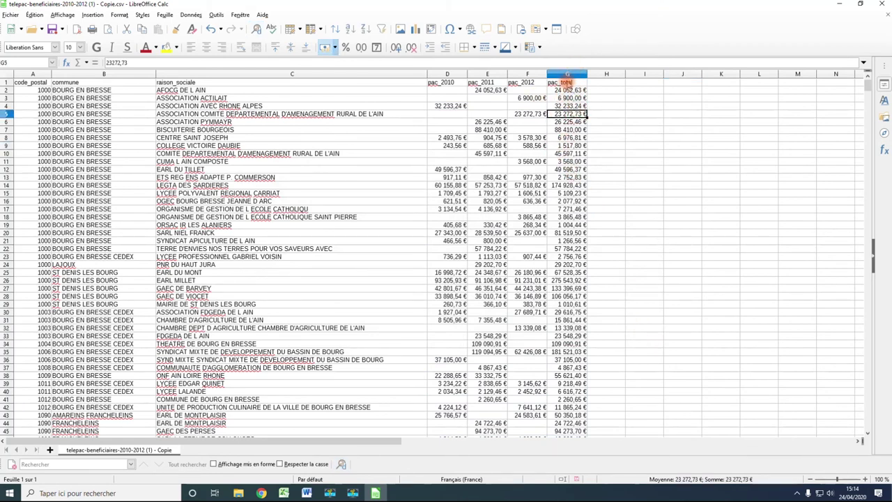
{"action": "left_click", "coordinate": [569, 74]}
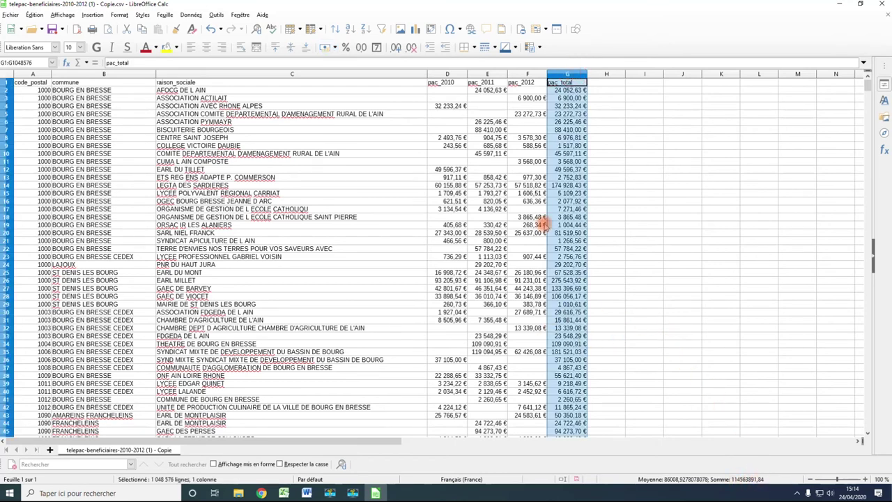
{"action": "left_click", "coordinate": [519, 122]}
{"action": "left_click", "coordinate": [570, 130]}
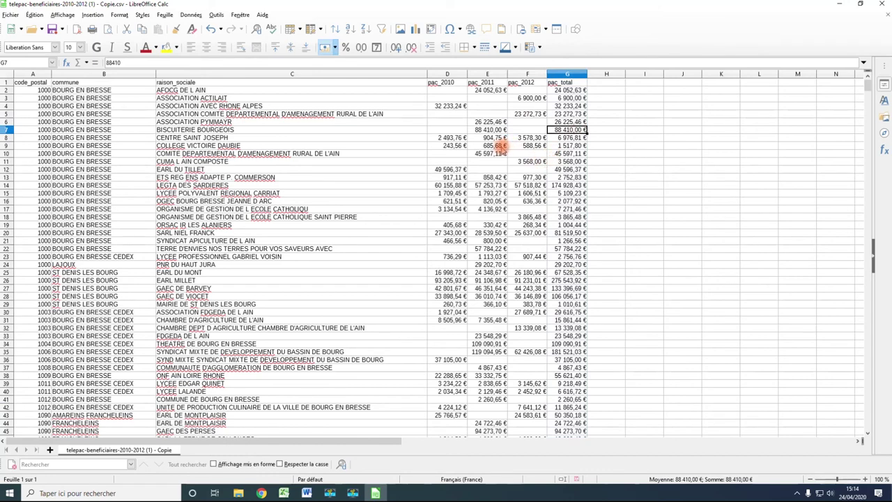
{"action": "left_click", "coordinate": [230, 131]}
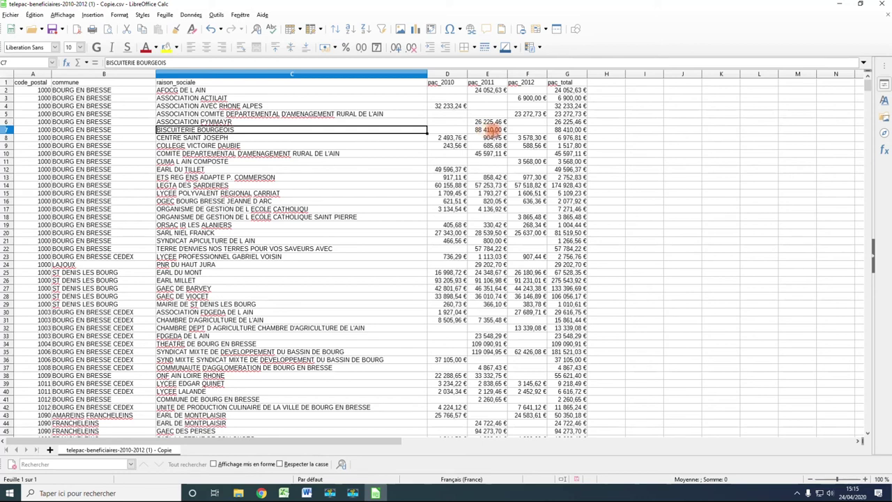
{"action": "left_click", "coordinate": [486, 131]}
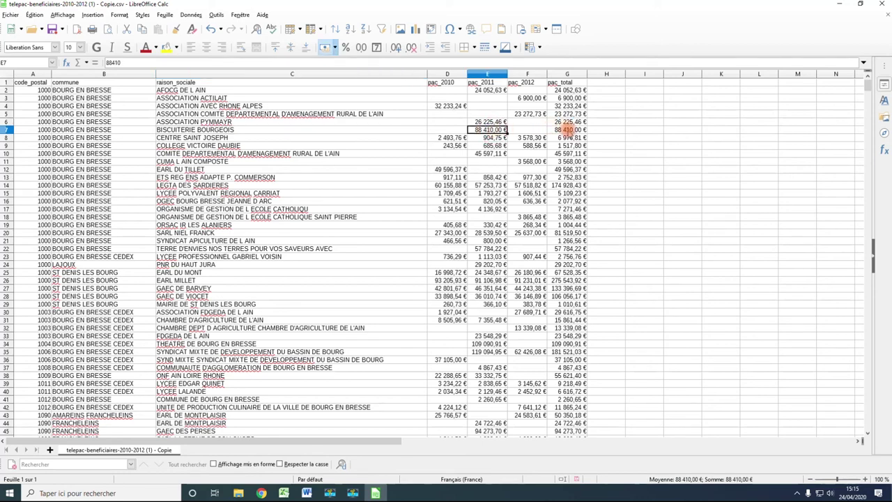
{"action": "left_click", "coordinate": [408, 132]}
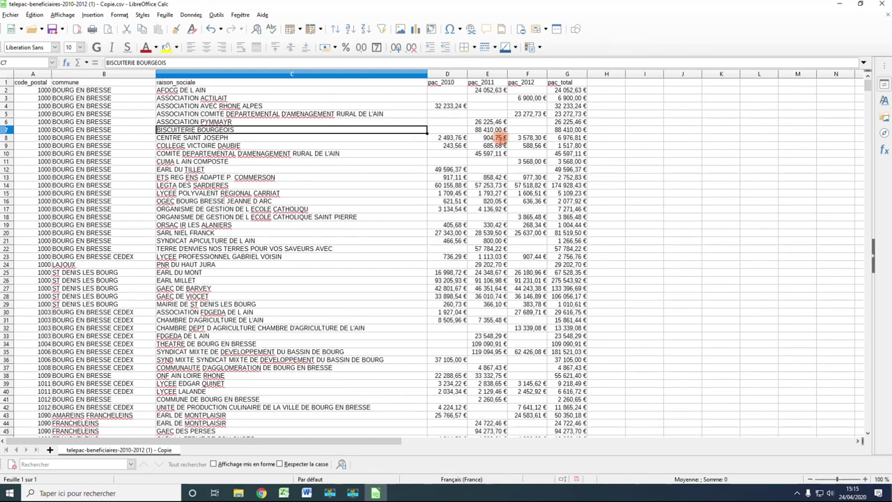
{"action": "left_click", "coordinate": [490, 130]}
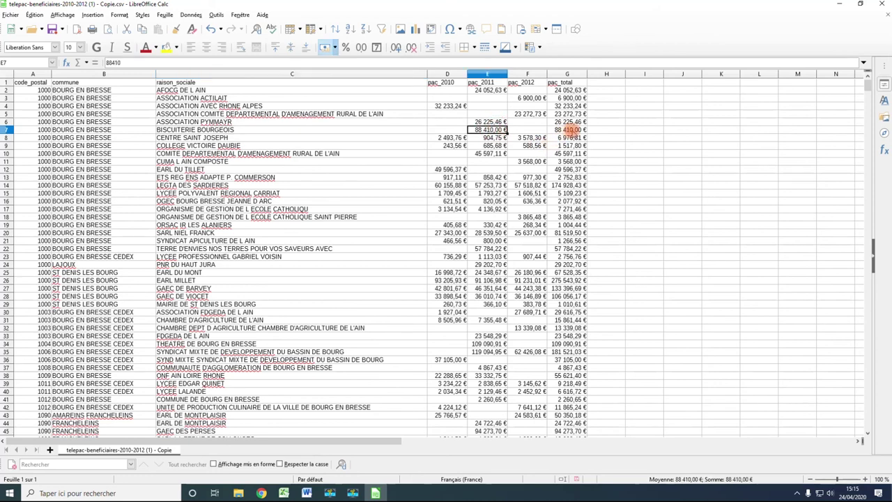
{"action": "left_click", "coordinate": [567, 130]}
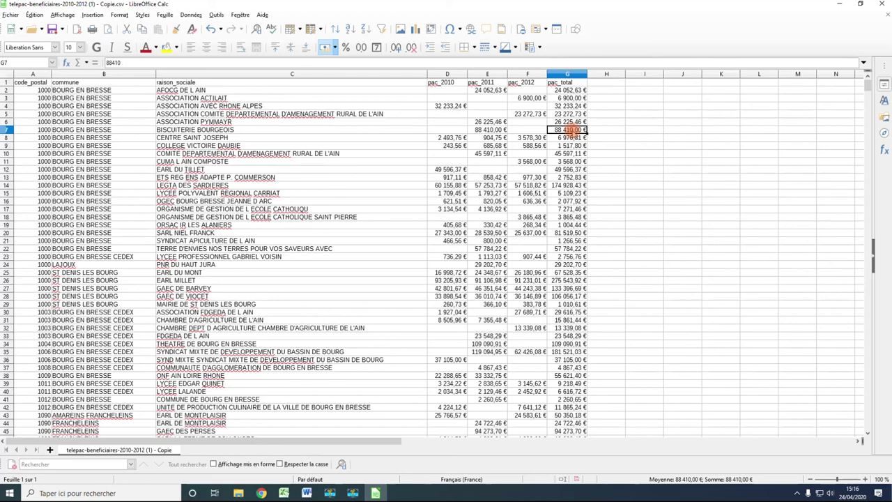
{"action": "left_click", "coordinate": [394, 131]}
{"action": "left_click", "coordinate": [493, 129]}
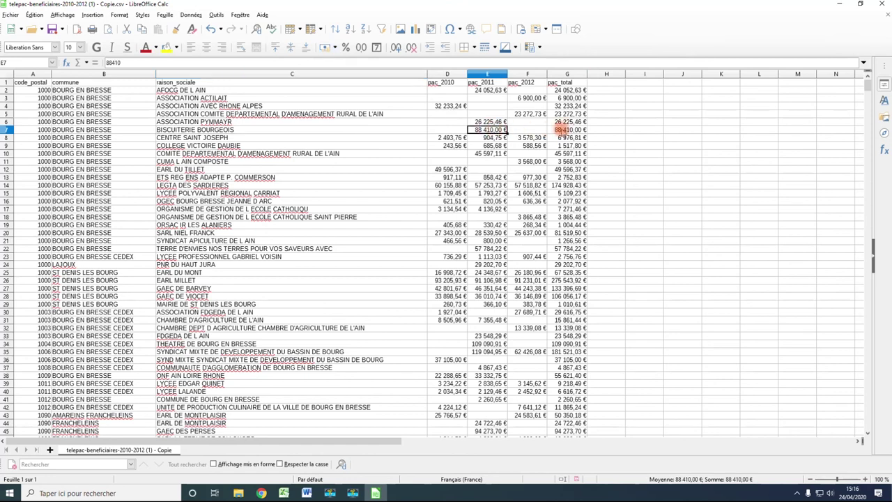
{"action": "left_click", "coordinate": [557, 129]}
{"action": "left_click", "coordinate": [487, 130]}
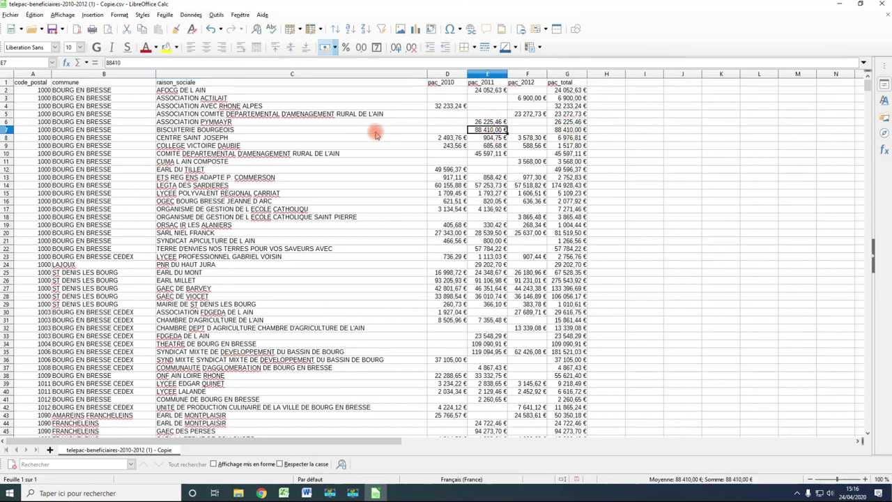
{"action": "left_click", "coordinate": [375, 129]}
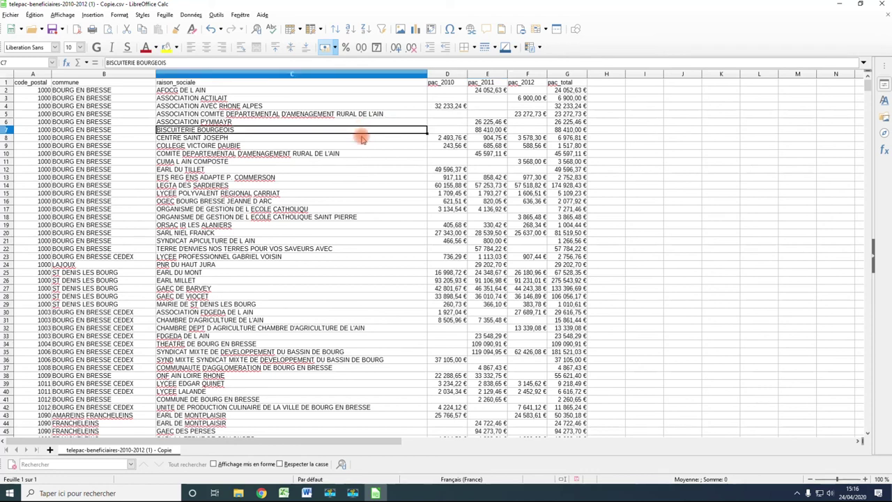
{"action": "left_click", "coordinate": [354, 139]}
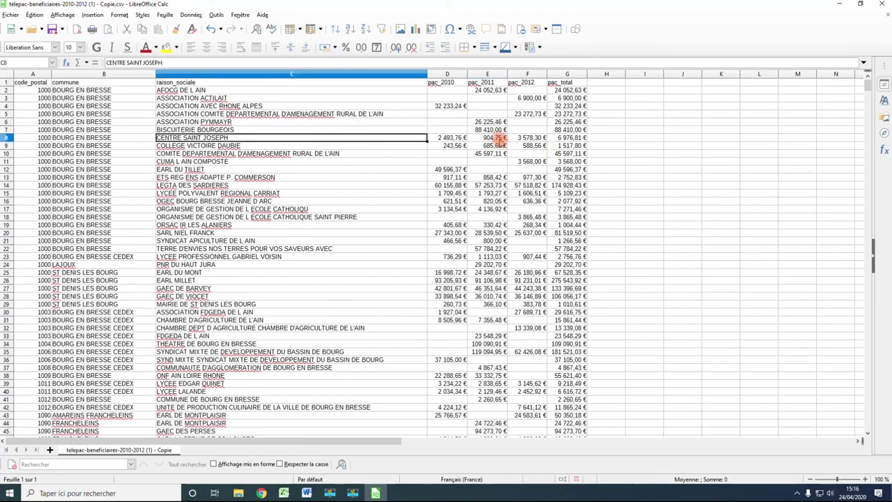
{"action": "left_click", "coordinate": [492, 138]}
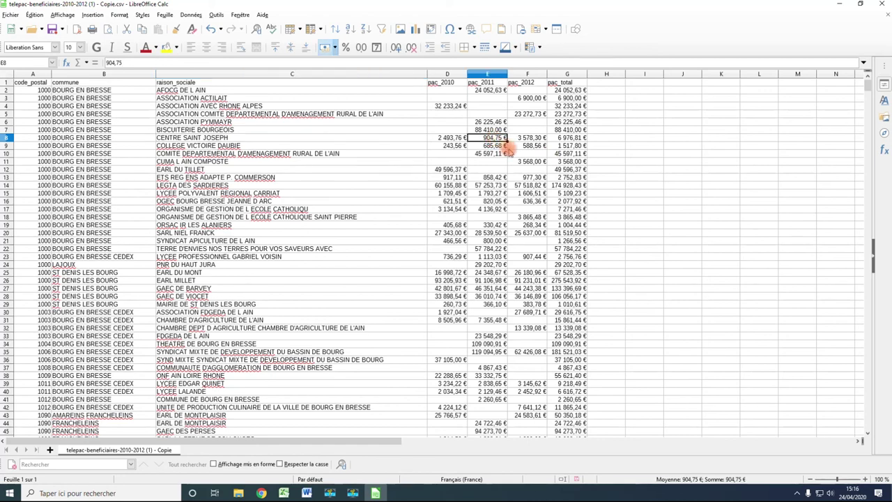